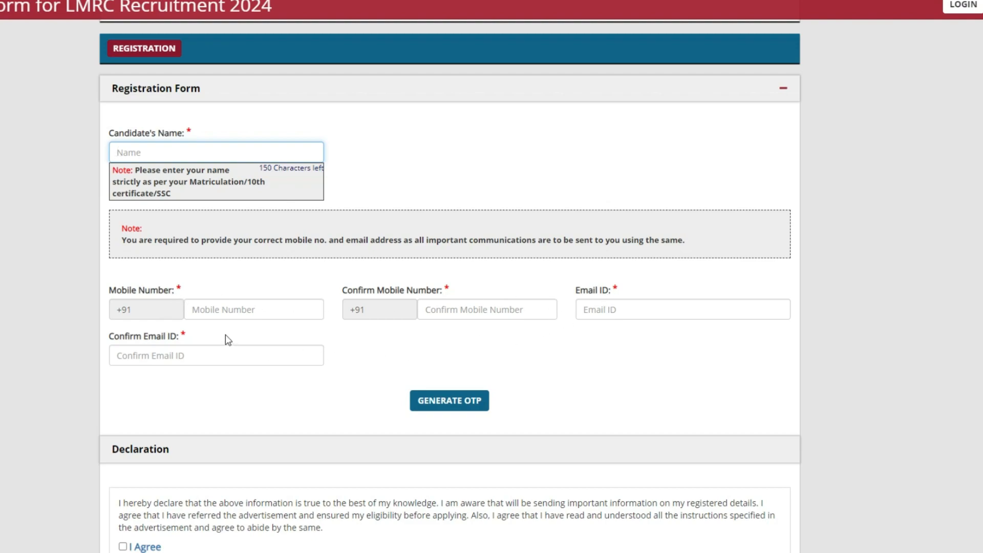
Step: Enter the captcha and reverify it to reveal the verification table
{"action": "scroll", "coordinate": [323, 353], "scroll_direction": "down", "scroll_amount": 2}
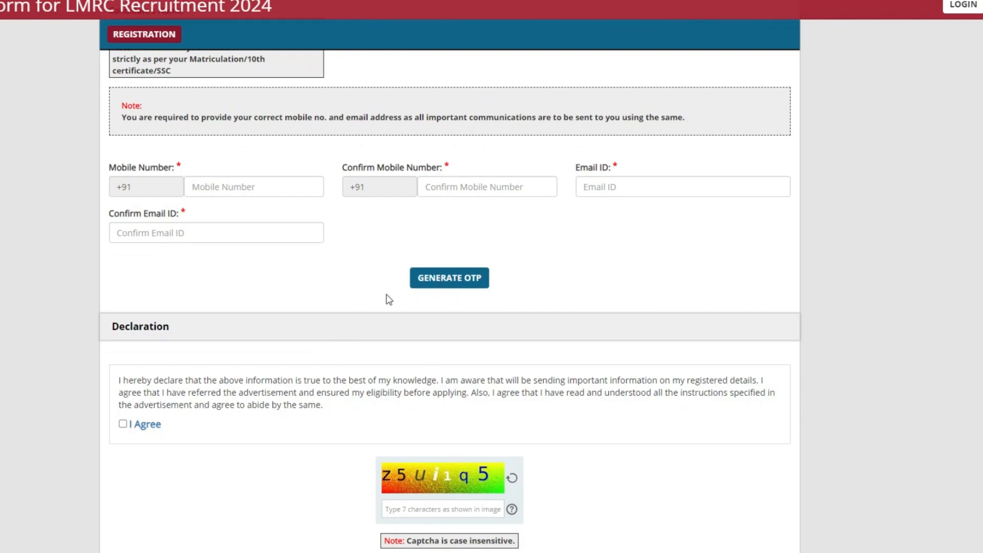
{"action": "scroll", "coordinate": [233, 230], "scroll_direction": "up", "scroll_amount": 2}
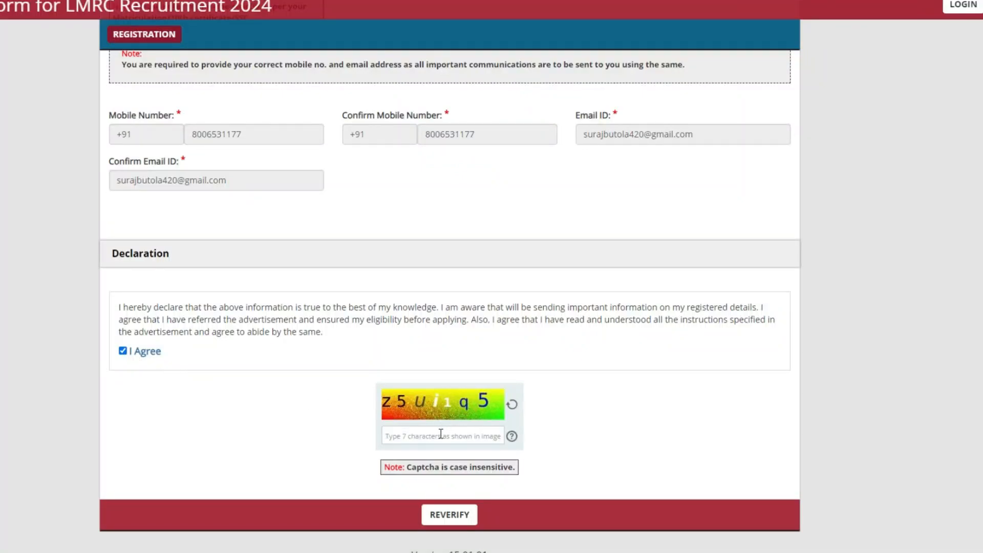
{"action": "type", "text": "z5ui1q5"}
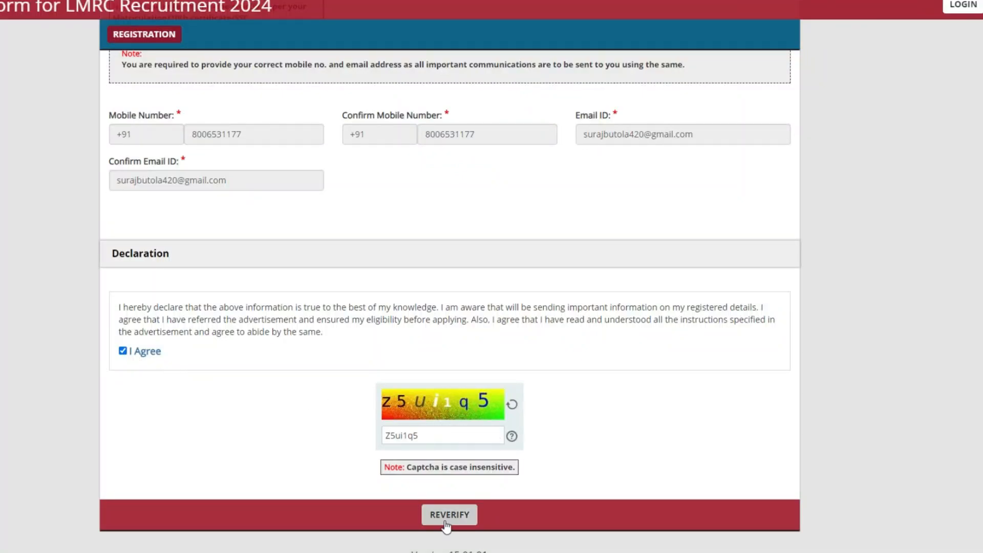
{"action": "left_click", "coordinate": [449, 514]}
Step: Confirm the name, mobile number and email ID are correct, and submit the registration
{"action": "left_click", "coordinate": [677, 408]}
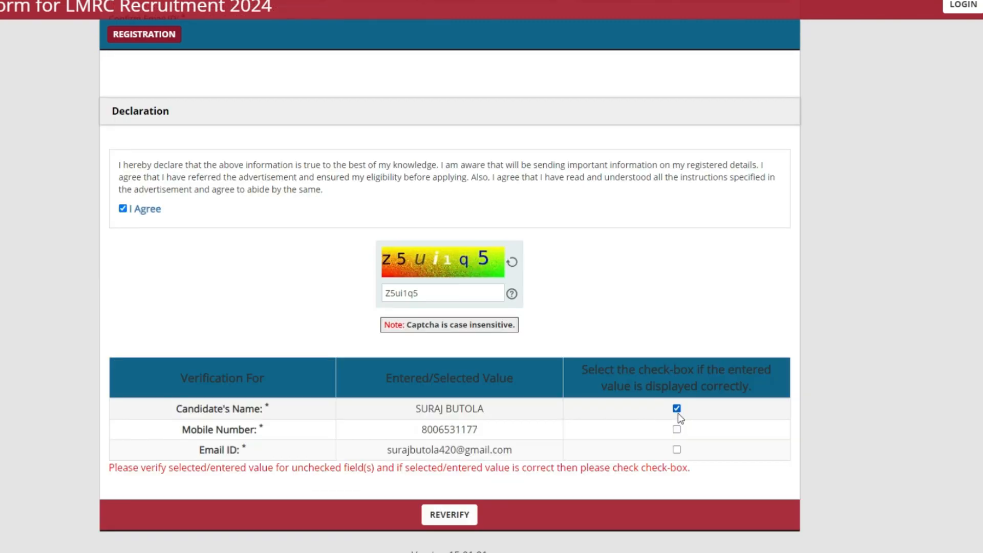
{"action": "left_click", "coordinate": [677, 429]}
{"action": "left_click", "coordinate": [677, 450]}
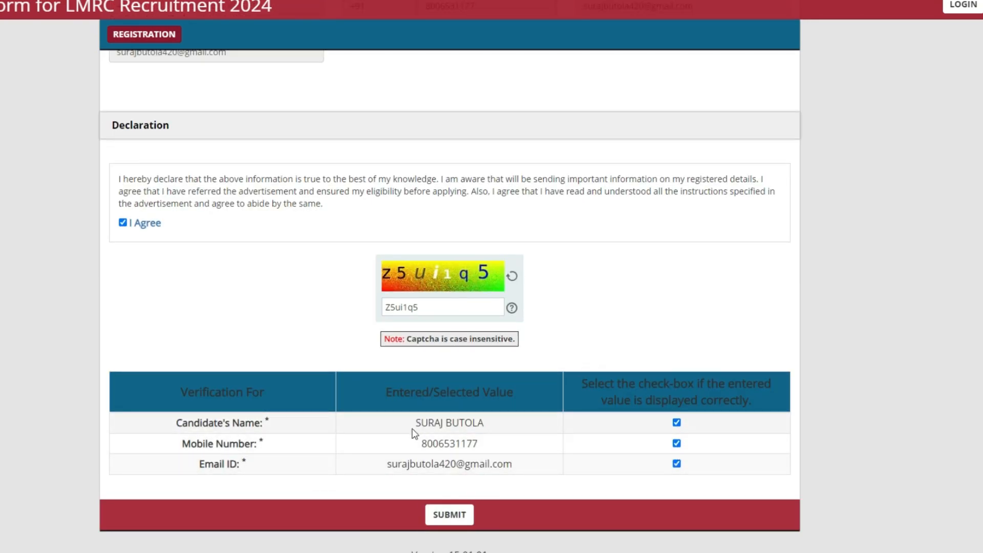
{"action": "left_click", "coordinate": [449, 514]}
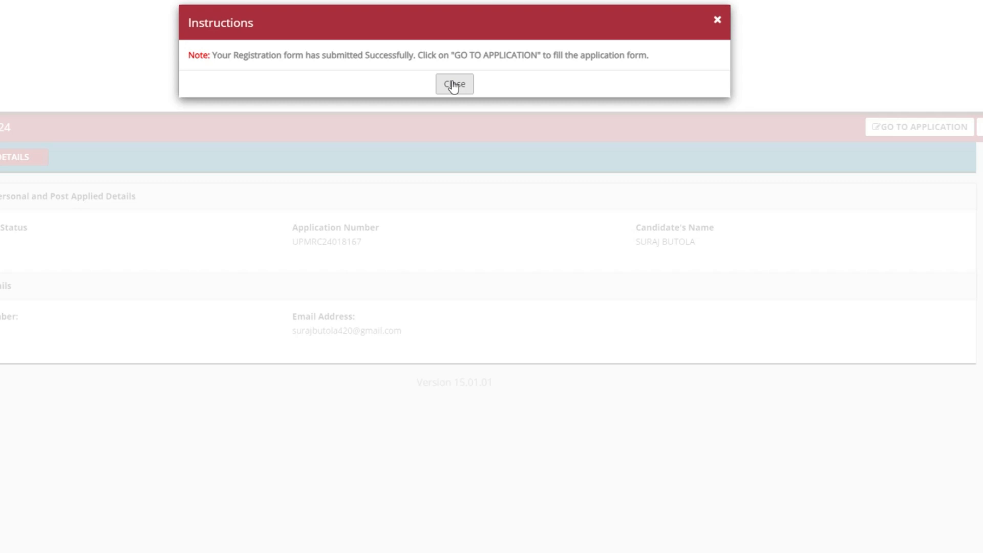
Step: Start the application as Non-Executive, applying for the Maintainer/Electrical (NE07) post
{"action": "left_click", "coordinate": [454, 84]}
{"action": "left_click", "coordinate": [900, 128]}
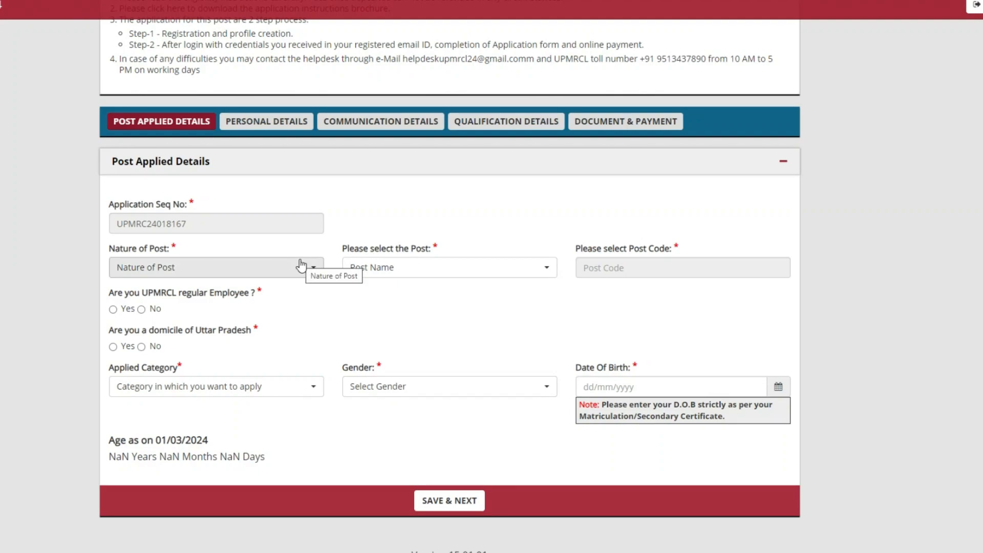
{"action": "left_click", "coordinate": [301, 266]}
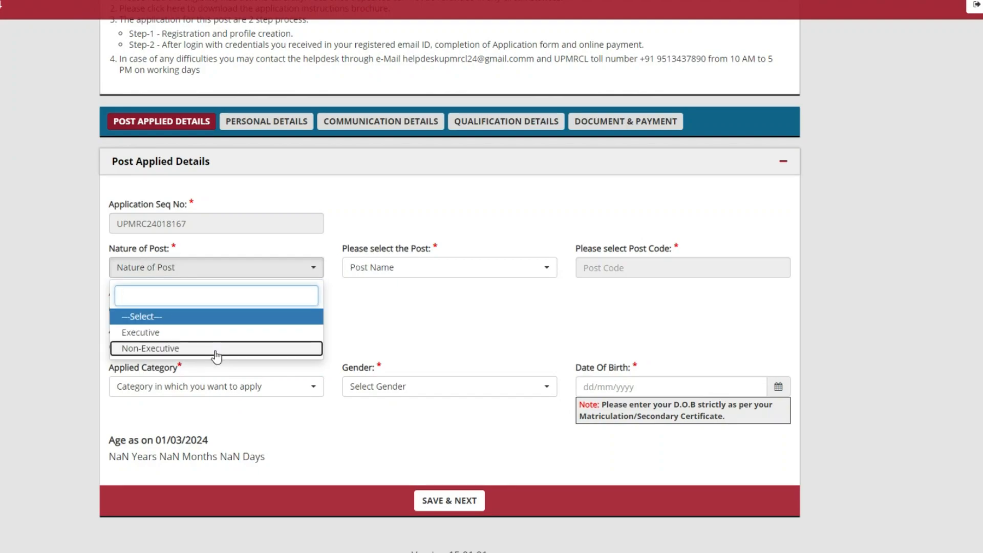
{"action": "left_click", "coordinate": [216, 353]}
{"action": "left_click", "coordinate": [389, 267]}
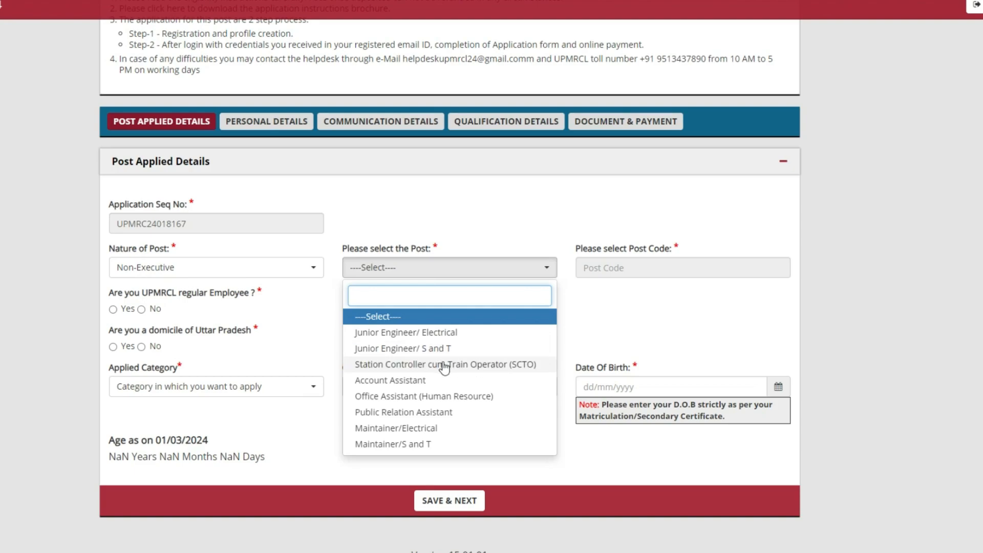
{"action": "left_click", "coordinate": [434, 433]}
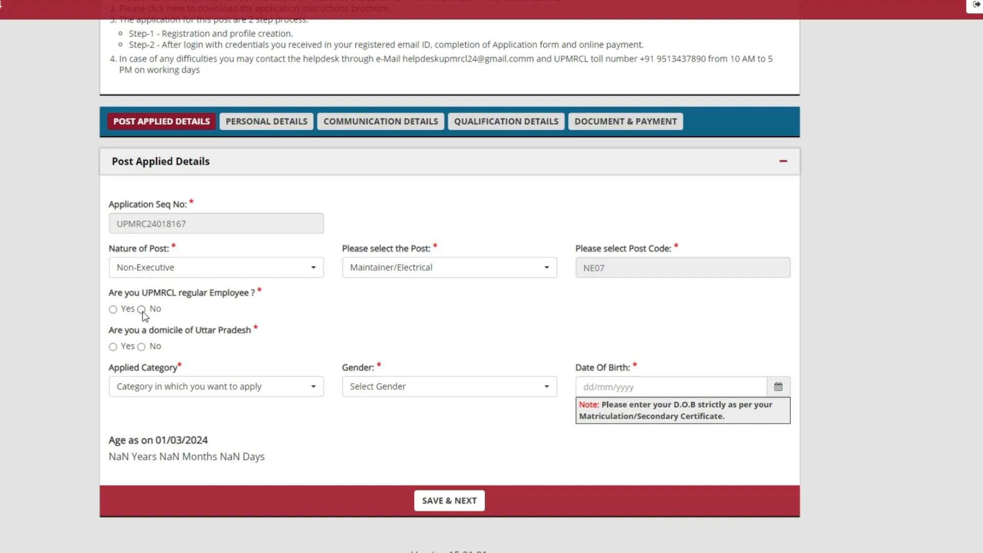
Step: Answer the employee and domicile questions, choose category UR and gender Male, and save
{"action": "left_click", "coordinate": [141, 347]}
{"action": "left_click", "coordinate": [215, 386]}
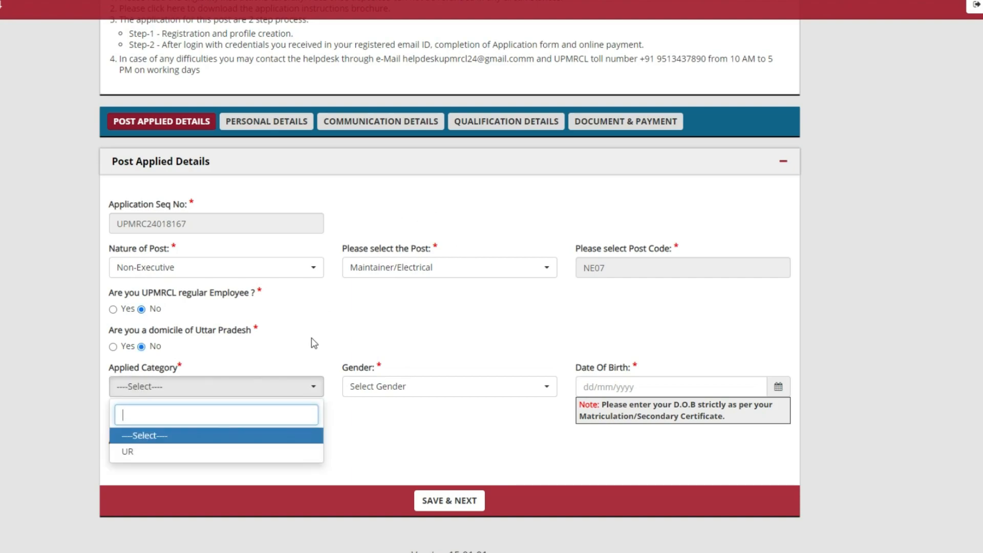
{"action": "left_click", "coordinate": [248, 453]}
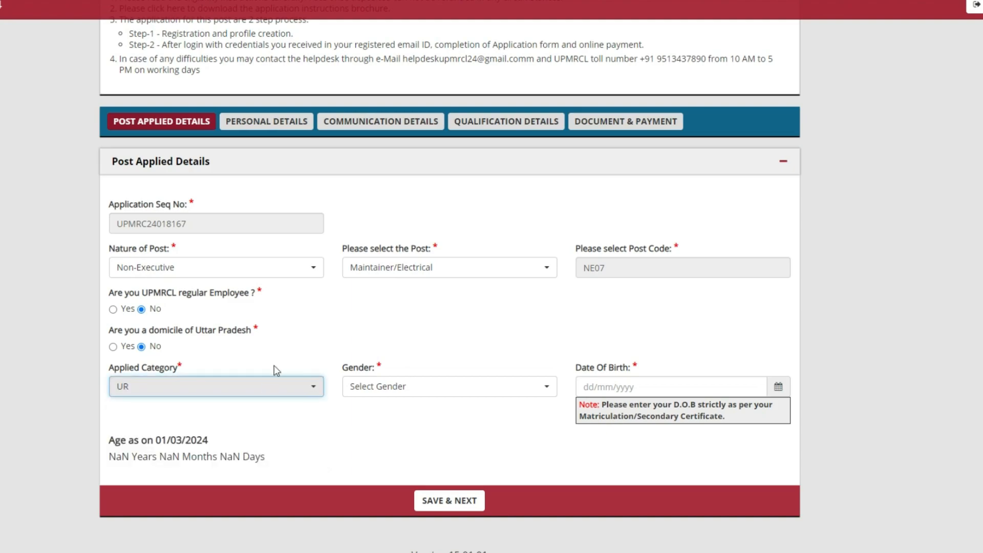
{"action": "left_click", "coordinate": [113, 347]}
{"action": "left_click", "coordinate": [249, 387]}
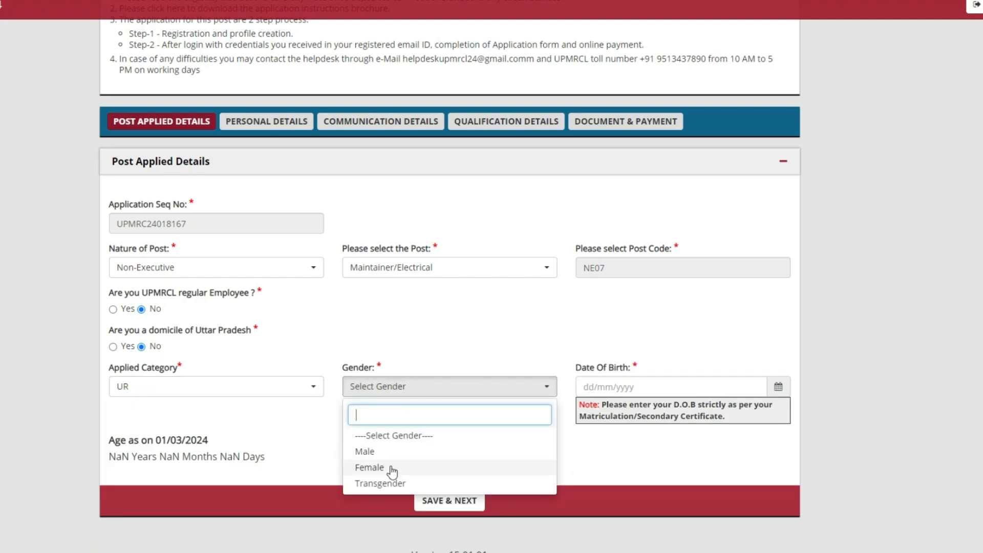
{"action": "left_click", "coordinate": [389, 452]}
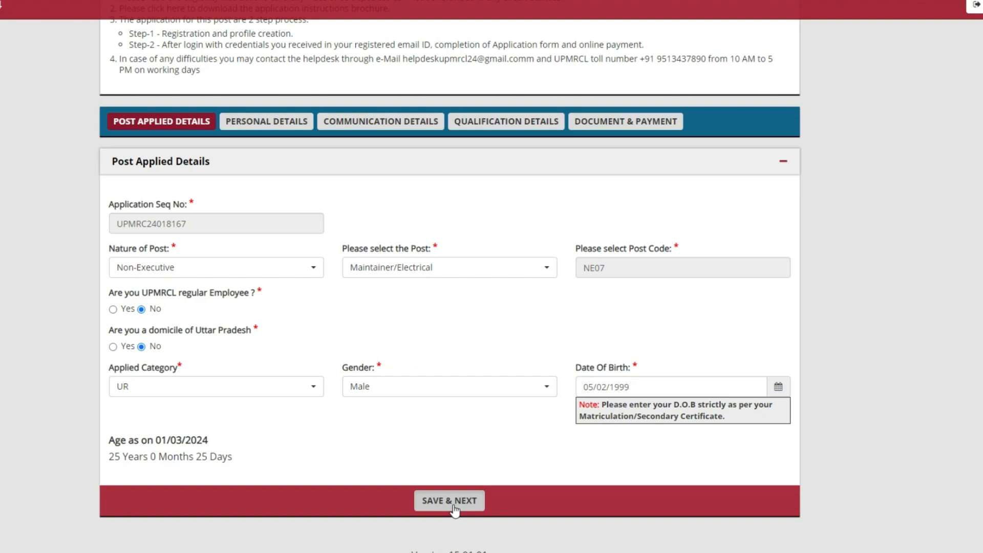
{"action": "left_click", "coordinate": [450, 501]}
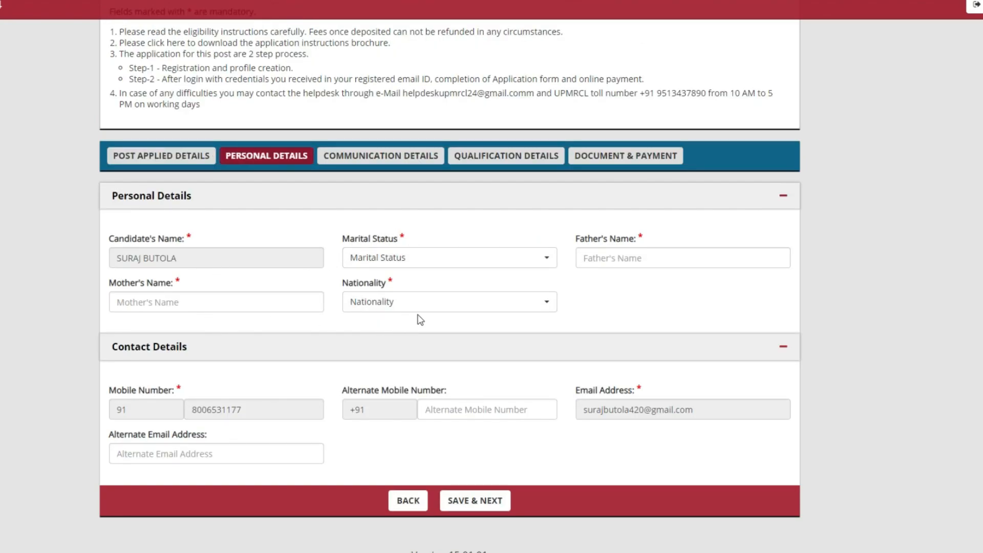
Step: Enter the alternate mobile number and alternate email address
{"action": "left_click", "coordinate": [480, 409]}
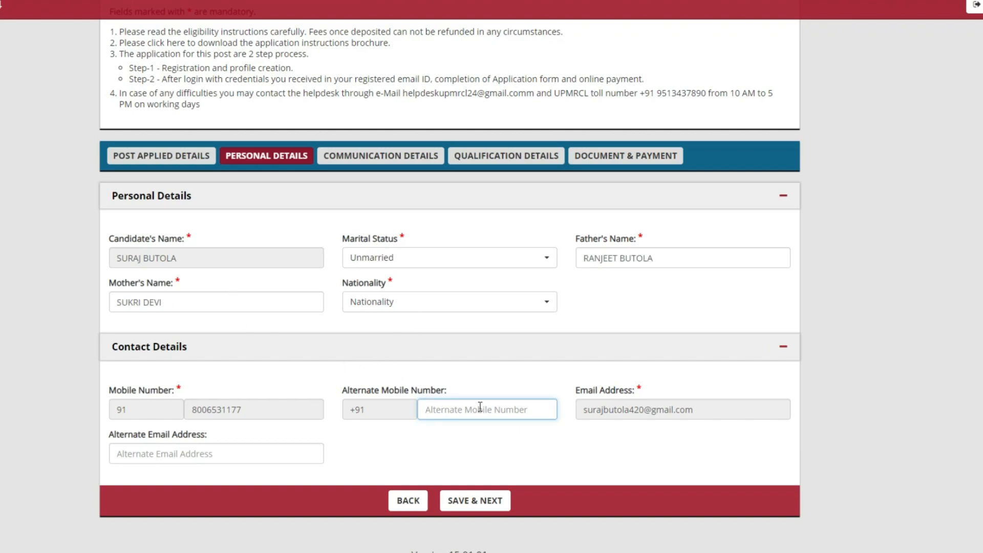
{"action": "left_click", "coordinate": [213, 454]}
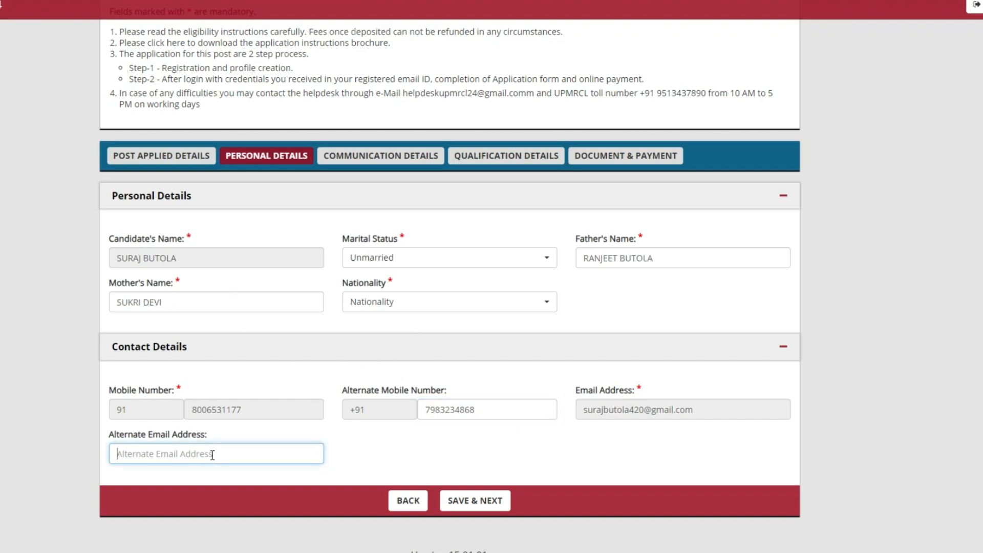
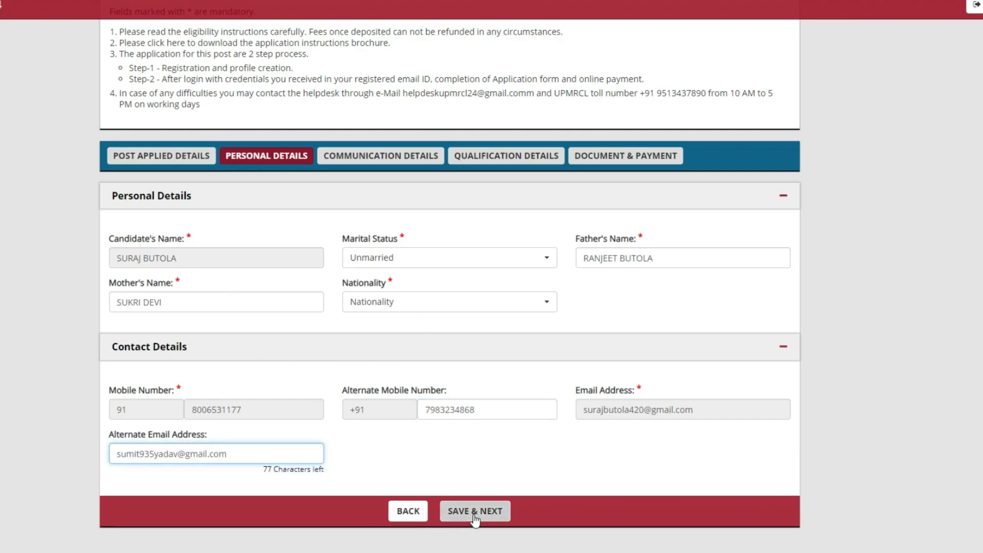
Step: Save personal details, then make the permanent address same as present and save
{"action": "left_click", "coordinate": [474, 514]}
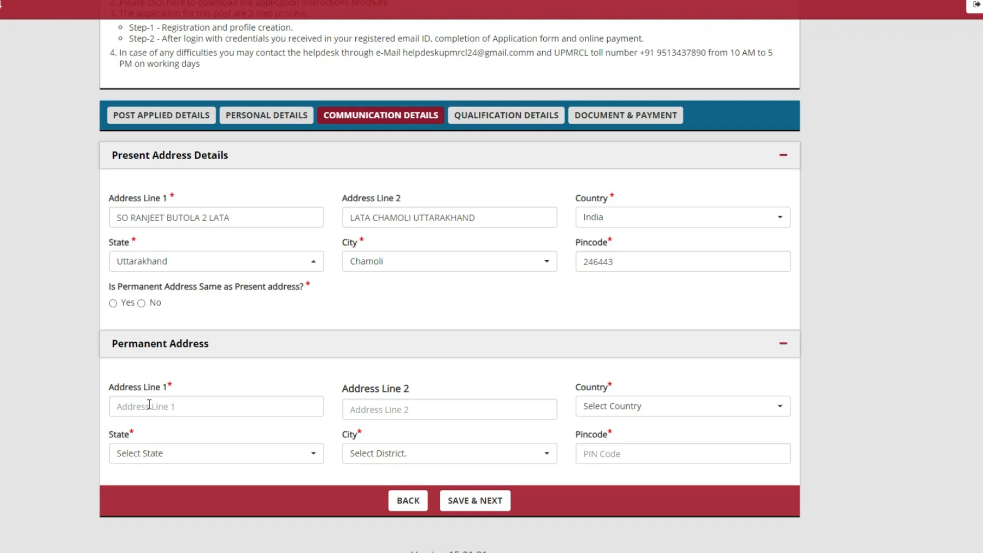
{"action": "left_click", "coordinate": [113, 303]}
{"action": "left_click", "coordinate": [462, 499]}
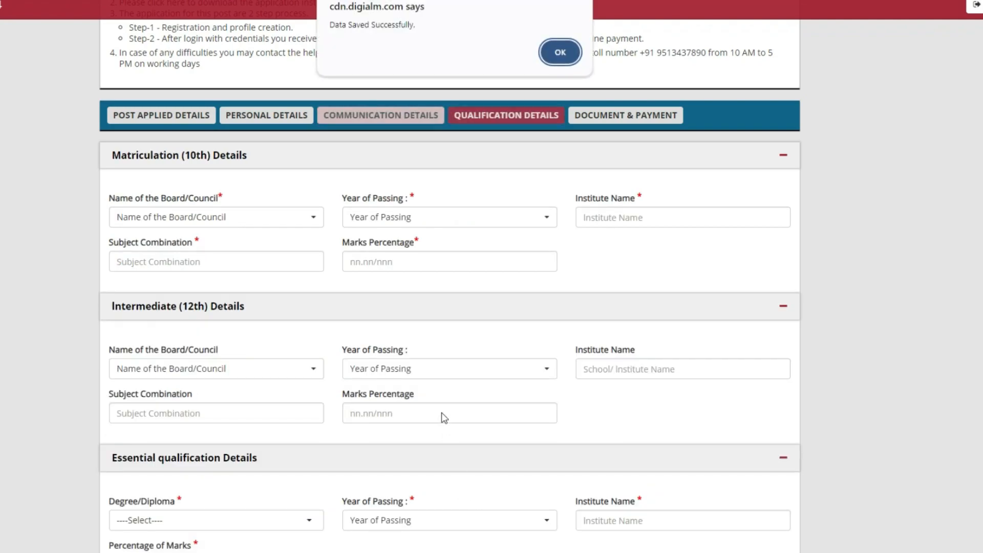
Step: Enter Uttarakhand Education Board as the other board and 2016 as the passing year
{"action": "left_click", "coordinate": [561, 52]}
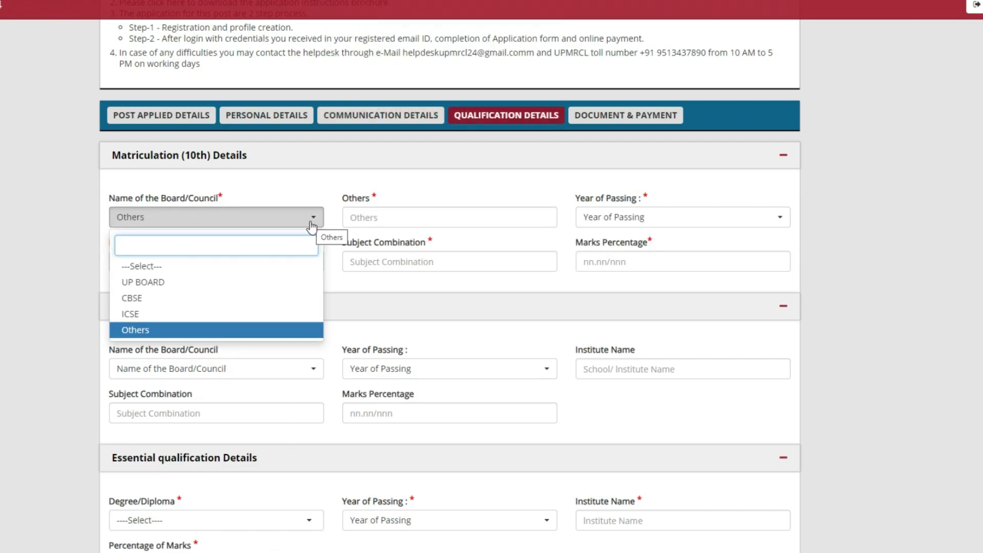
{"action": "left_click", "coordinate": [420, 219]}
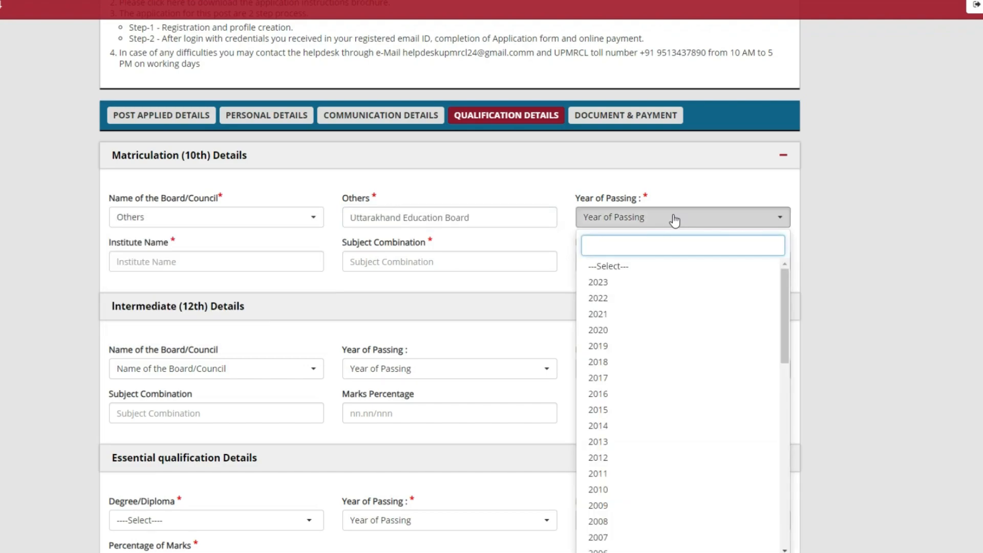
{"action": "left_click", "coordinate": [634, 398]}
{"action": "key", "text": "Tab"}
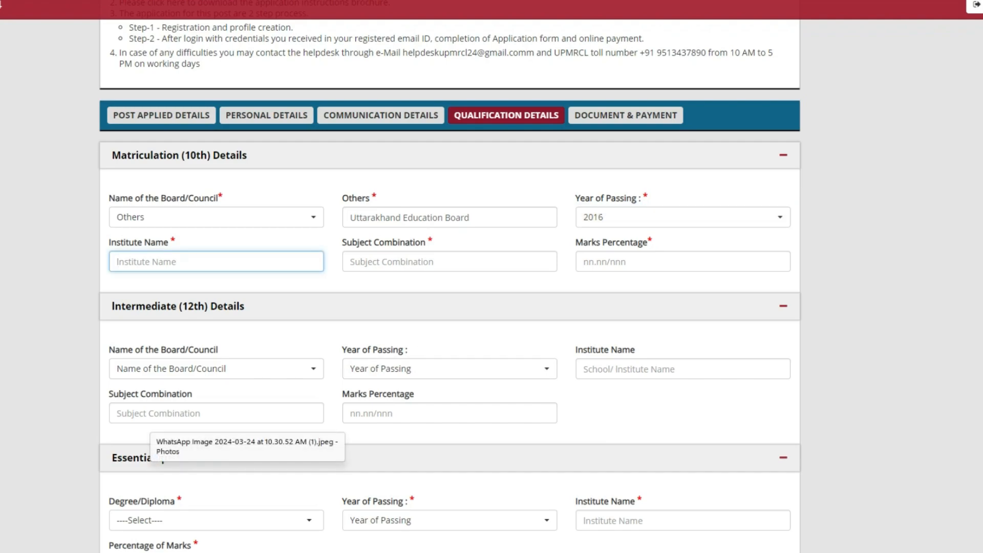
Step: Enter institute 'Govt IC joshimath', subjects 'Science, maths, hindi english, Social Studies' and 33.8 percent
{"action": "type", "text": "Govt IC joshimath"}
{"action": "left_click", "coordinate": [457, 266]}
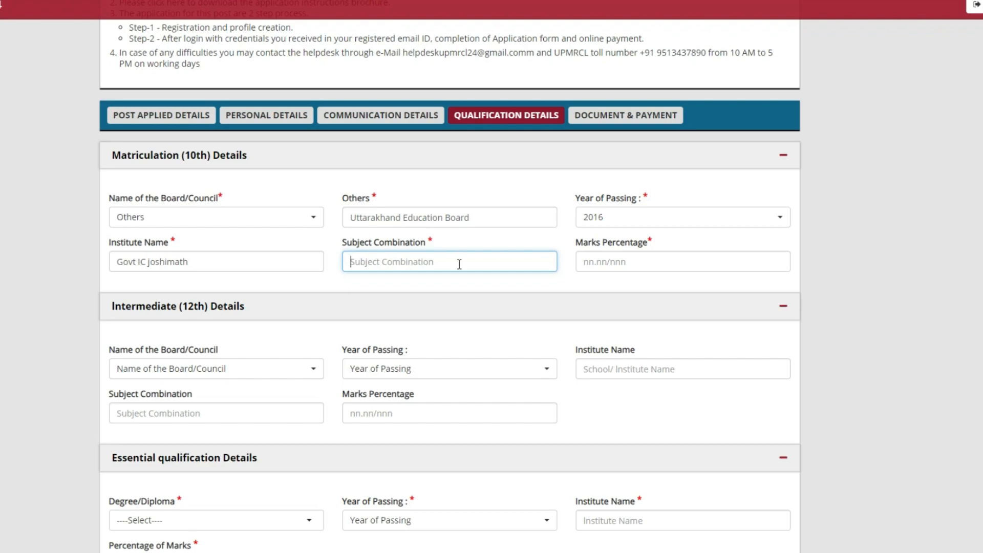
{"action": "type", "text": "Science"}
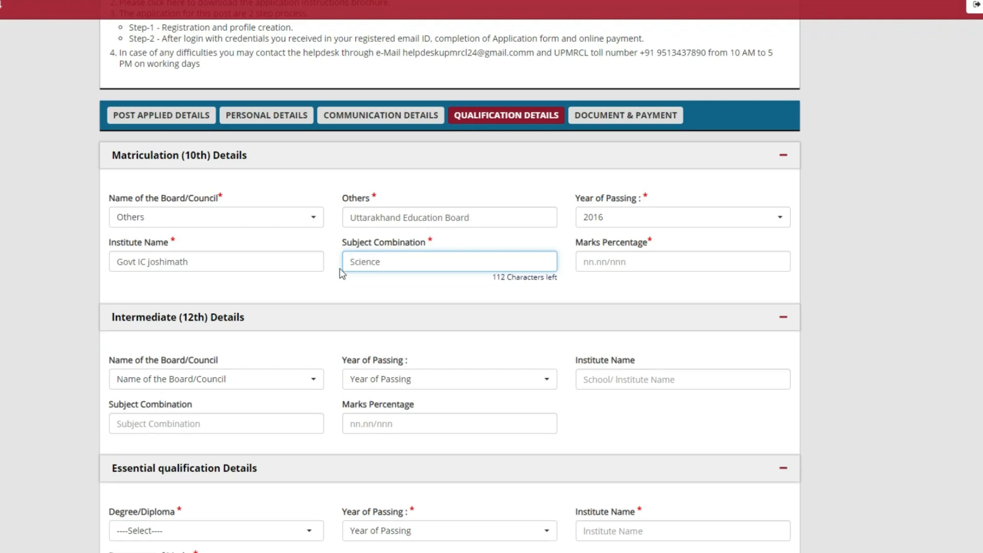
{"action": "type", "text": ", maths, hindi  english, "}
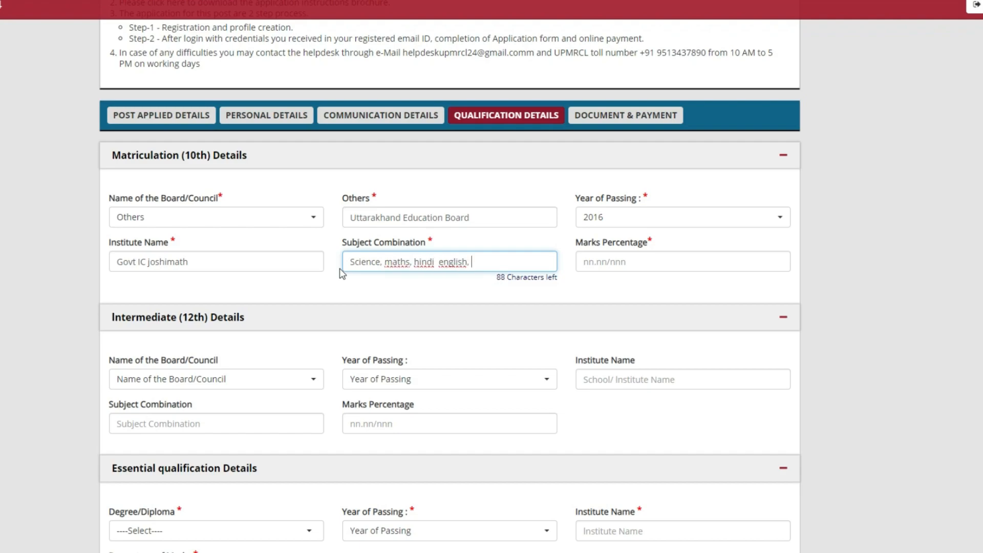
{"action": "type", "text": "Social Studies"}
{"action": "left_click", "coordinate": [677, 265]}
{"action": "type", "text": "33.8"}
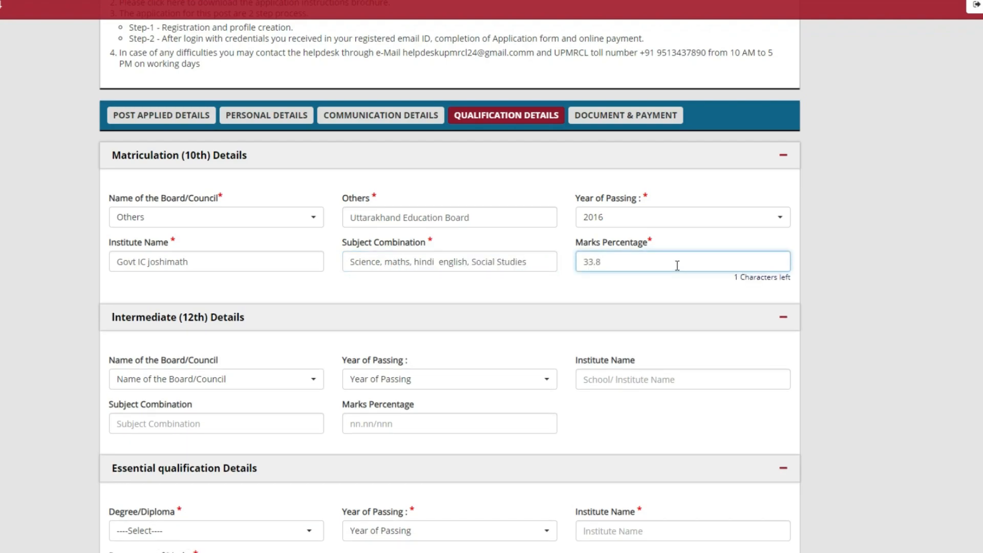
{"action": "scroll", "coordinate": [677, 265], "scroll_direction": "down", "scroll_amount": 3}
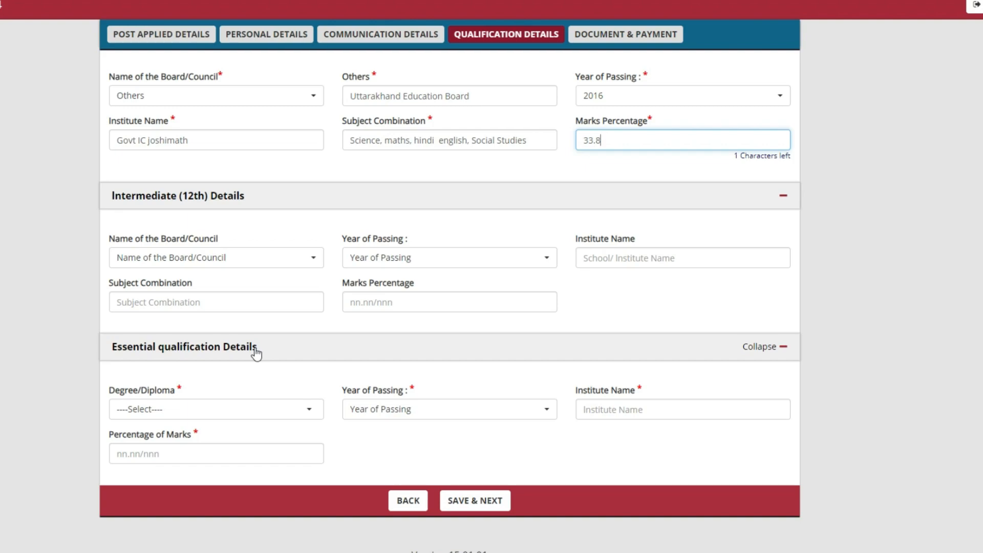
Step: Add ITI (NCVT/SCVT) in Electrician trade with 60 percent and save the qualifications
{"action": "left_click", "coordinate": [240, 409]}
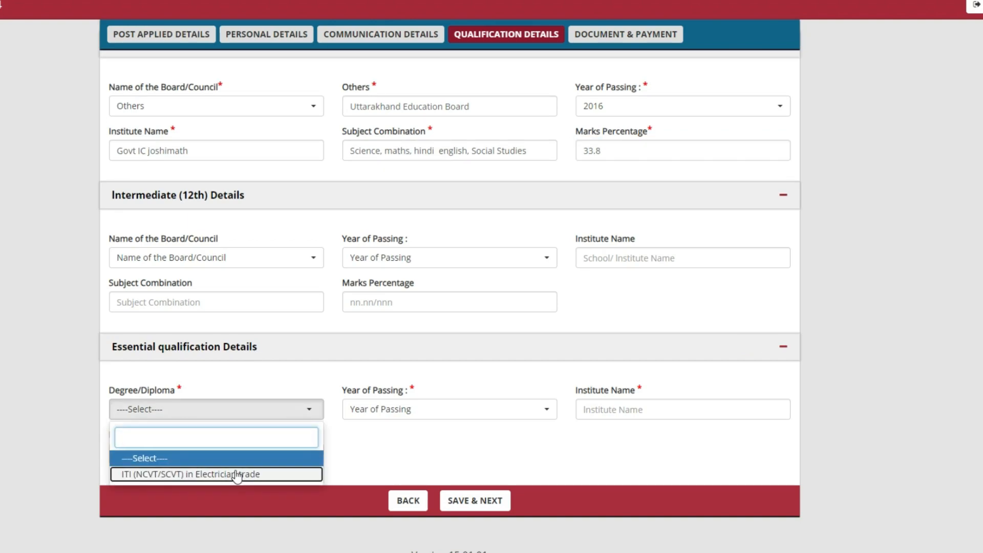
{"action": "left_click", "coordinate": [236, 474]}
{"action": "left_click", "coordinate": [583, 412]}
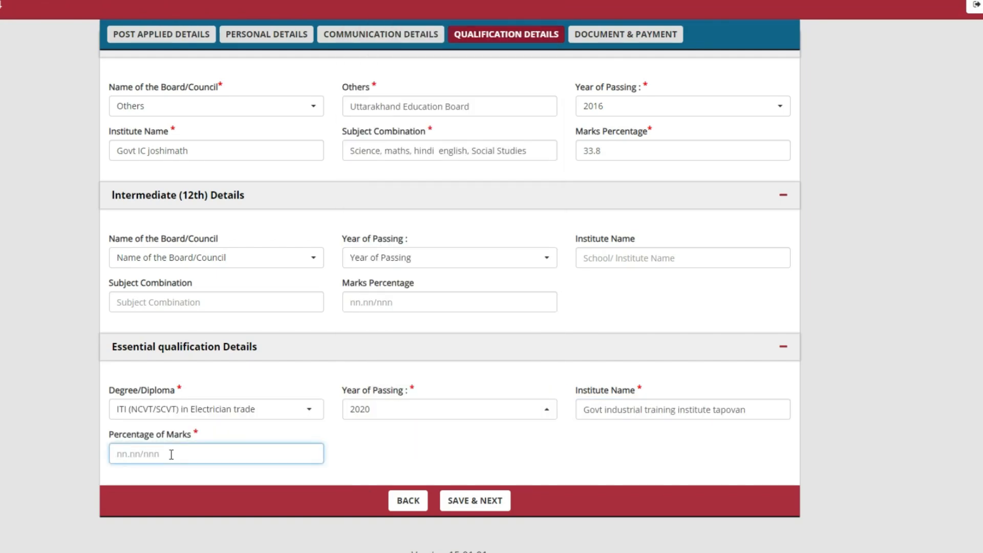
{"action": "type", "text": "60"}
{"action": "left_click", "coordinate": [471, 506]}
{"action": "left_click", "coordinate": [560, 50]}
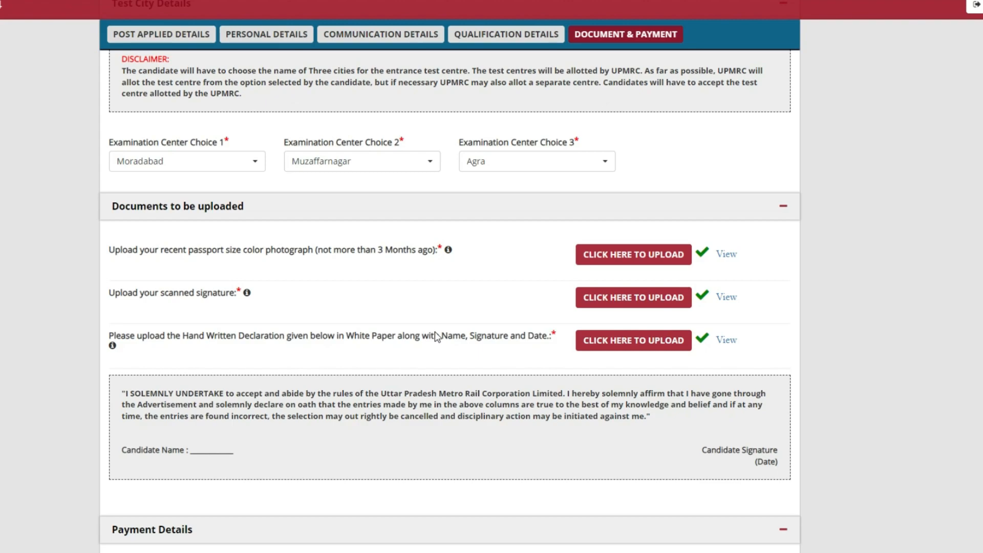
Step: Scroll down the Document & Payment page to the Payment Details section
{"action": "scroll", "coordinate": [436, 337], "scroll_direction": "down", "scroll_amount": 7}
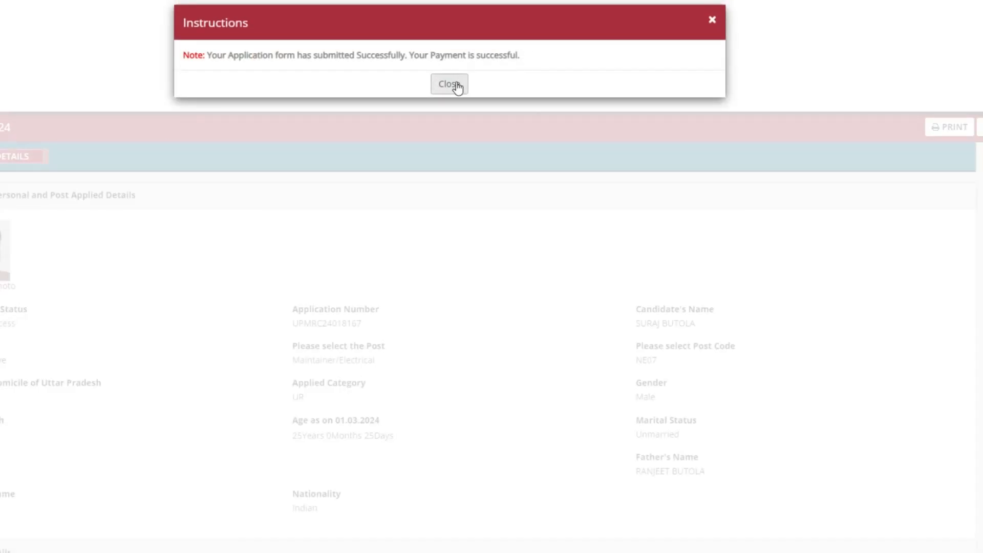
Step: Print the submitted application summary page to a saved PDF file
{"action": "left_click", "coordinate": [449, 84]}
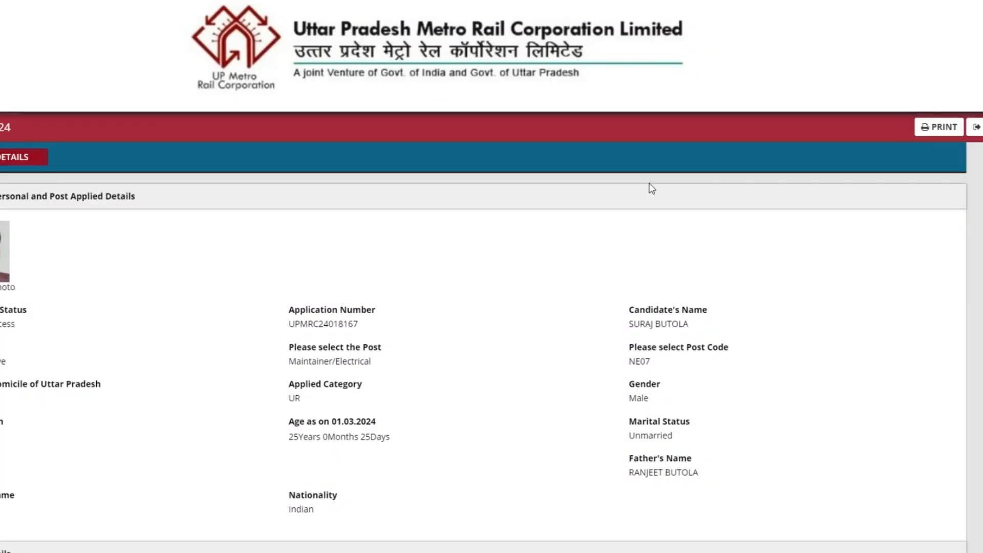
{"action": "left_click", "coordinate": [939, 128]}
{"action": "left_click", "coordinate": [773, 492]}
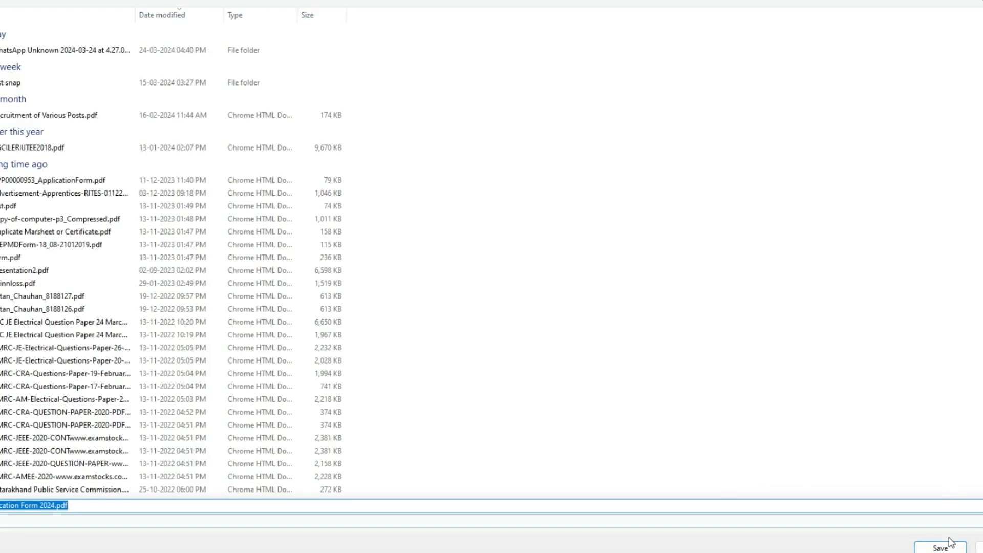
{"action": "left_click", "coordinate": [948, 544]}
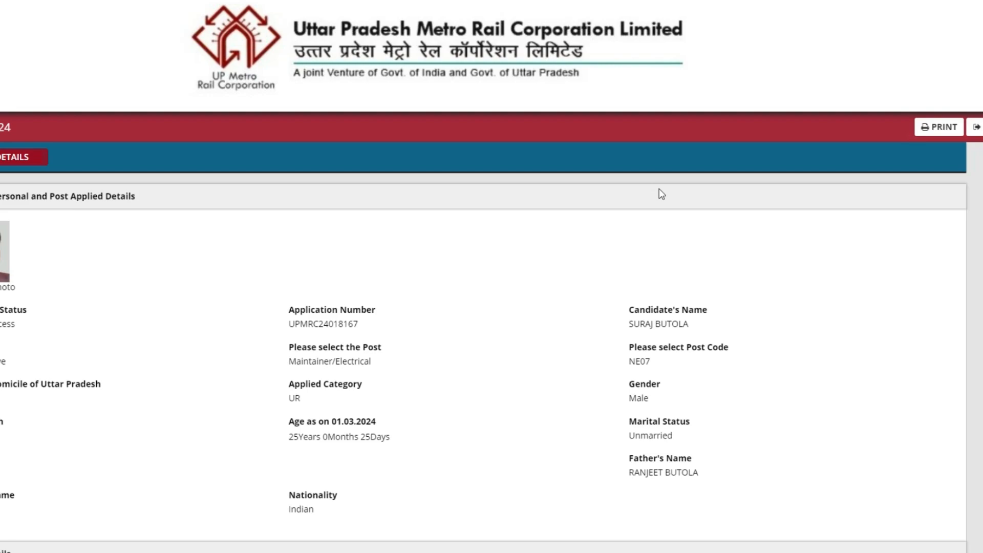